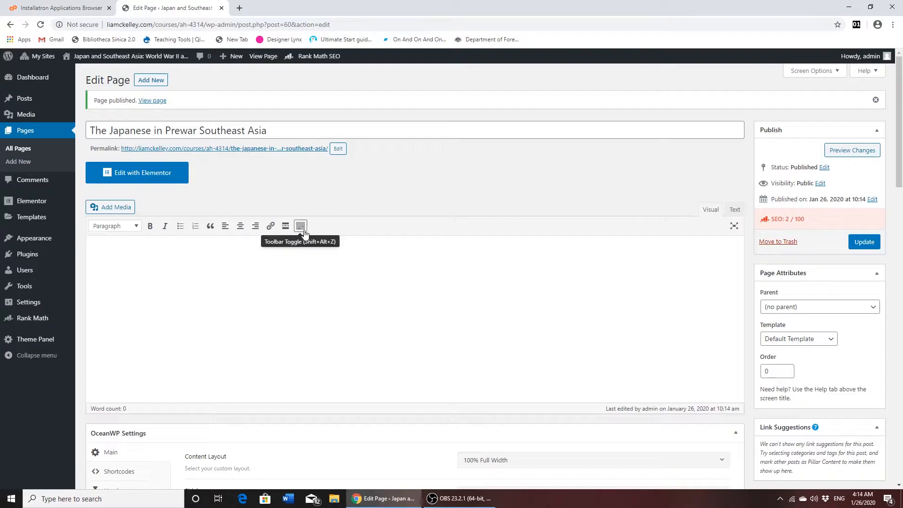
- Open the page "The Japanese in Prewar Southeast Asia" for editing with Elementor
click(137, 180)
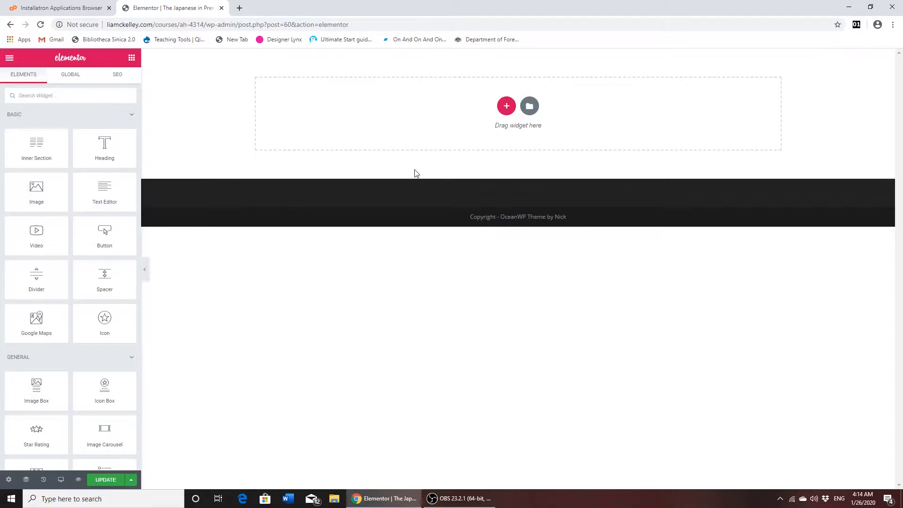
- Add a single-column section with an empty section placeholder above it, and delete the section
click(506, 107)
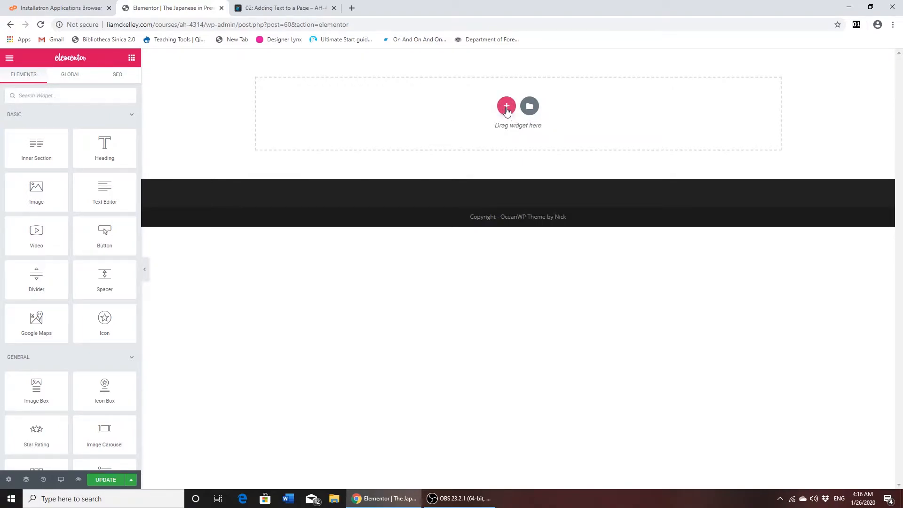
click(507, 108)
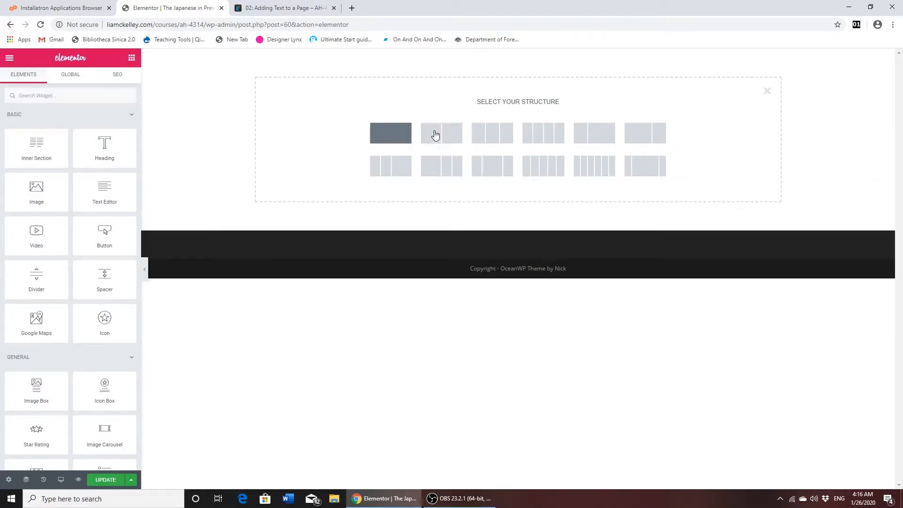
click(389, 136)
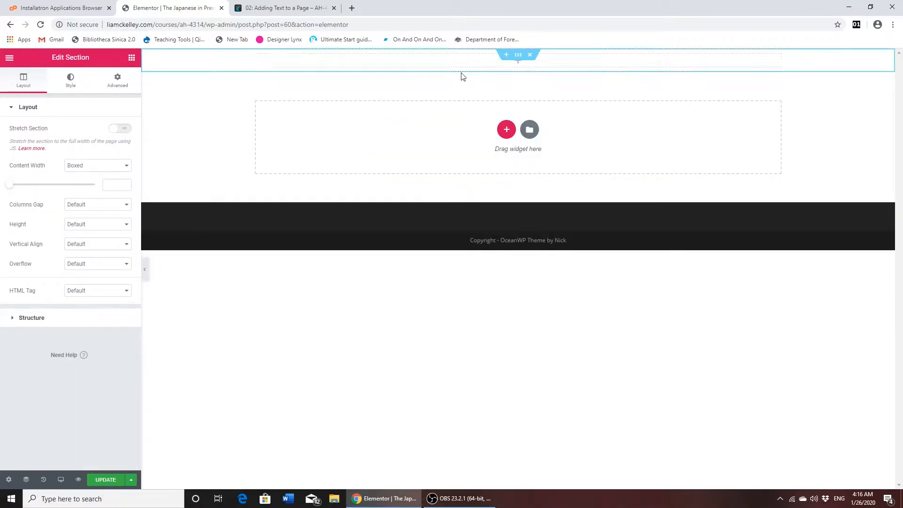
click(506, 56)
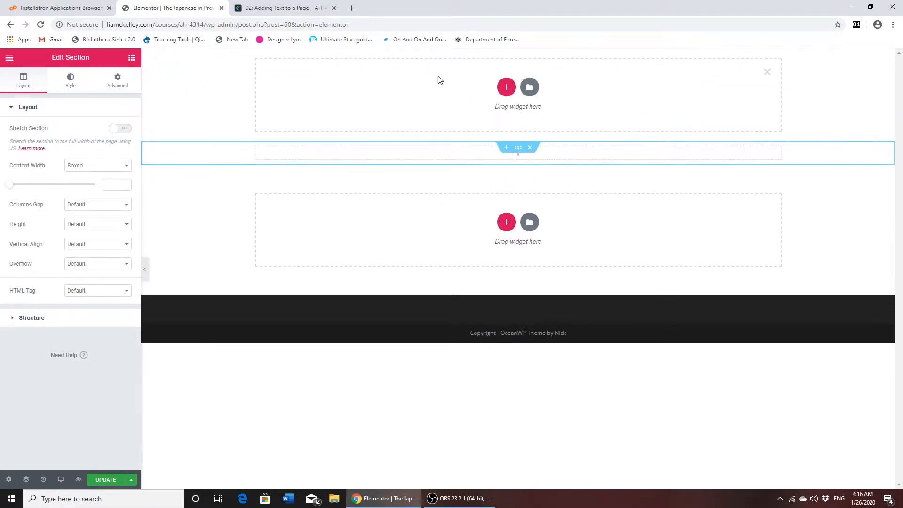
scroll(489, 150, down, 2)
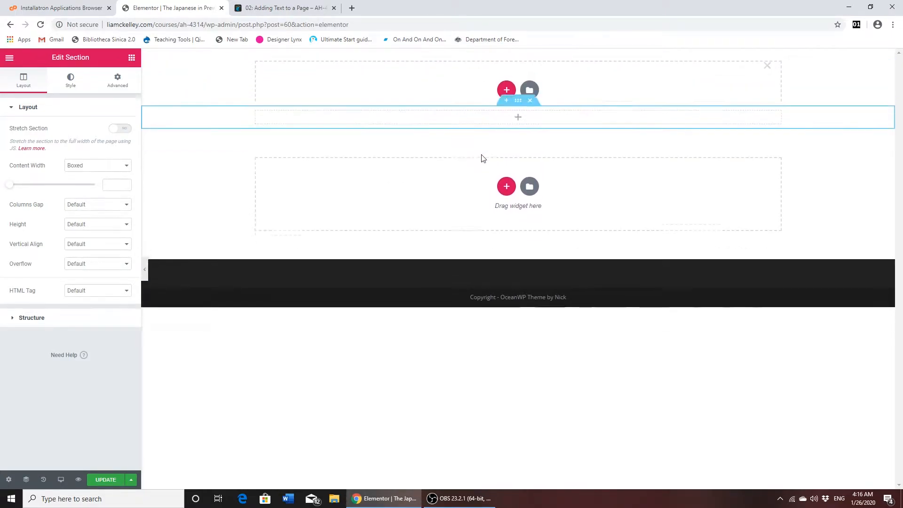
mouse_move(528, 56)
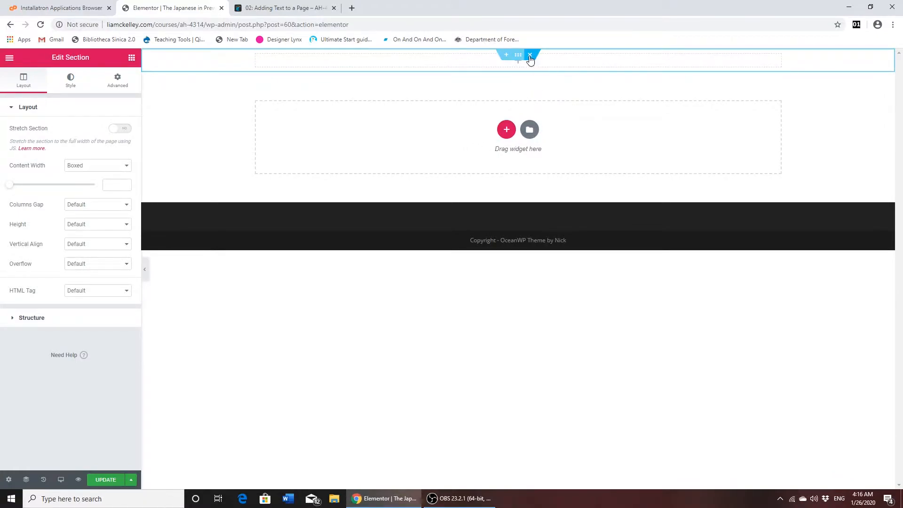
click(530, 55)
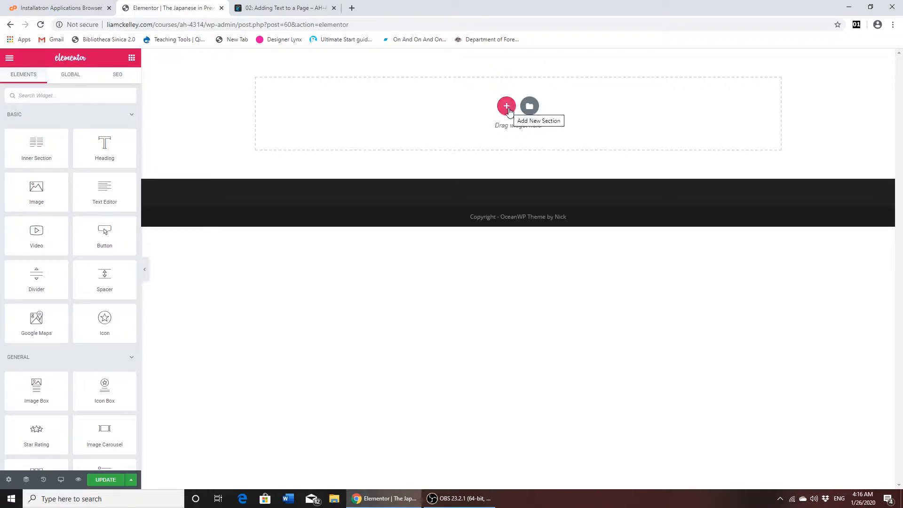
- Add a new section with the single-column structure to the empty page
click(507, 107)
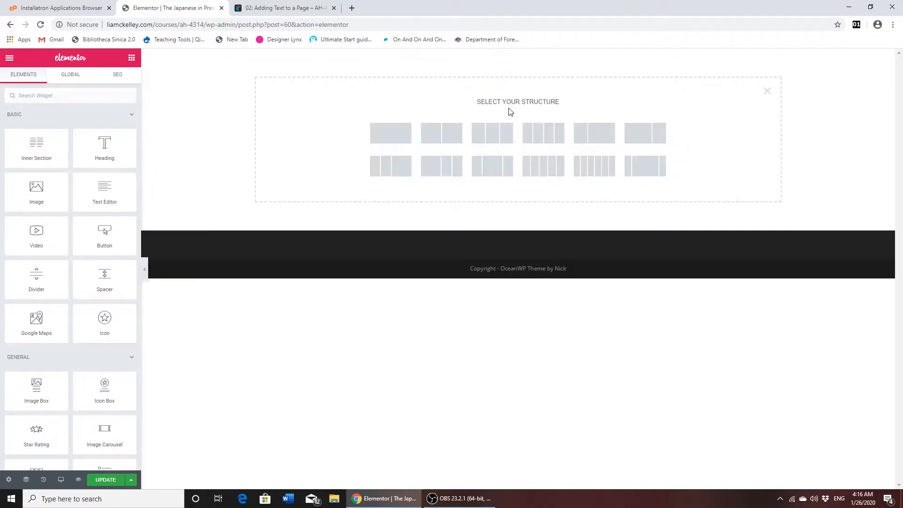
click(384, 137)
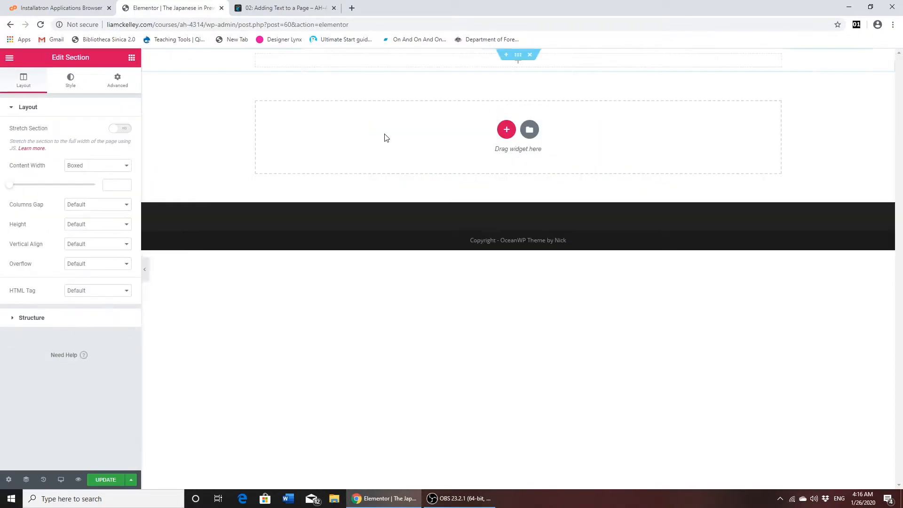
- Duplicate the single-column section and delete the duplicate
right_click(519, 56)
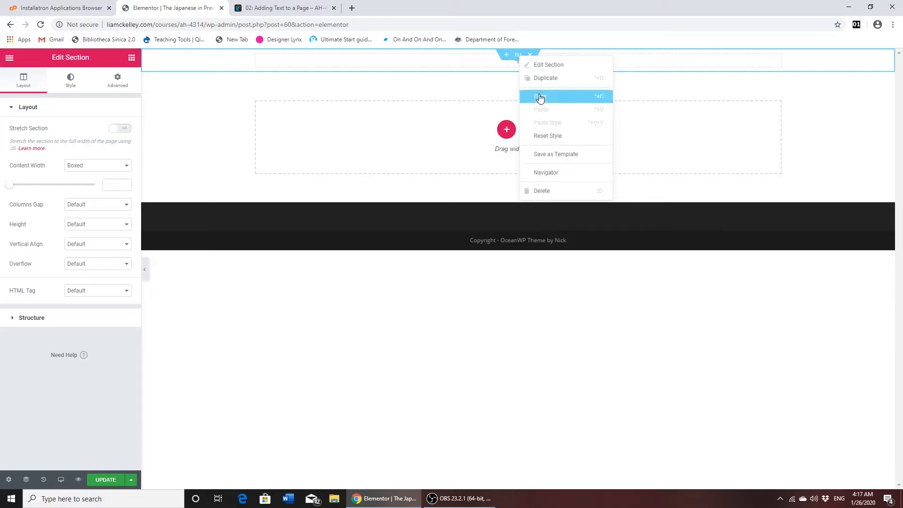
click(540, 79)
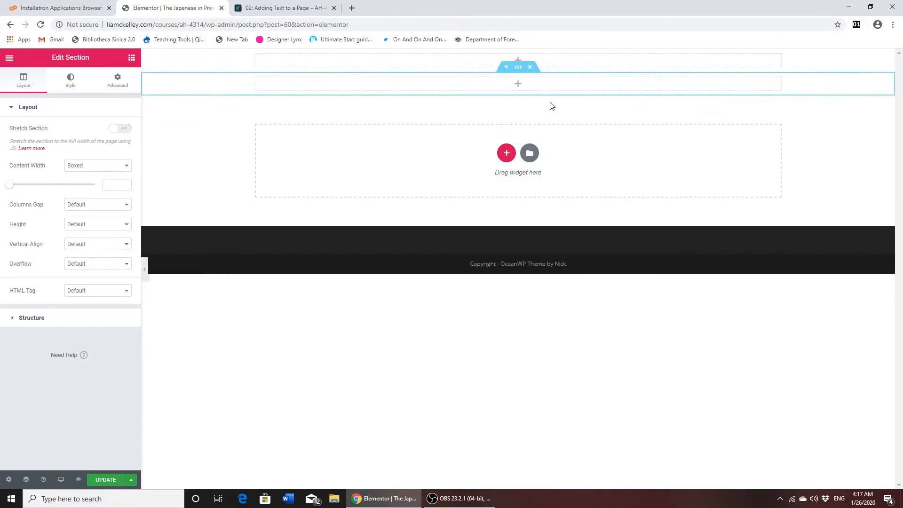
click(531, 68)
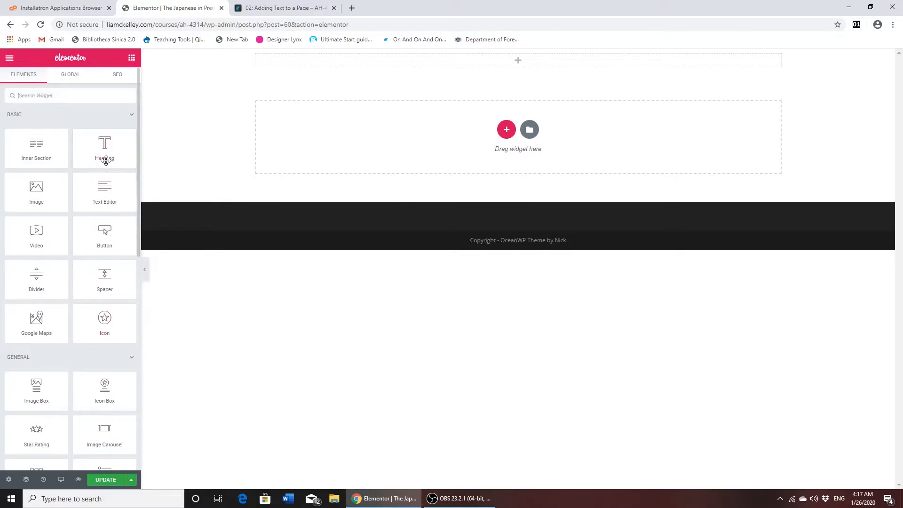
- Place a Heading widget in the section and a Text Editor widget in a new single-column section below it
drag(105, 145, 318, 60)
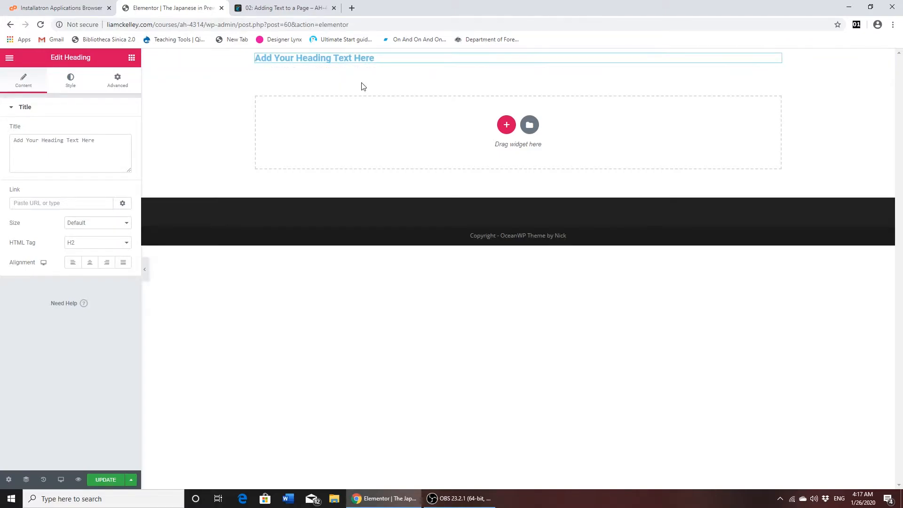
click(506, 125)
click(404, 153)
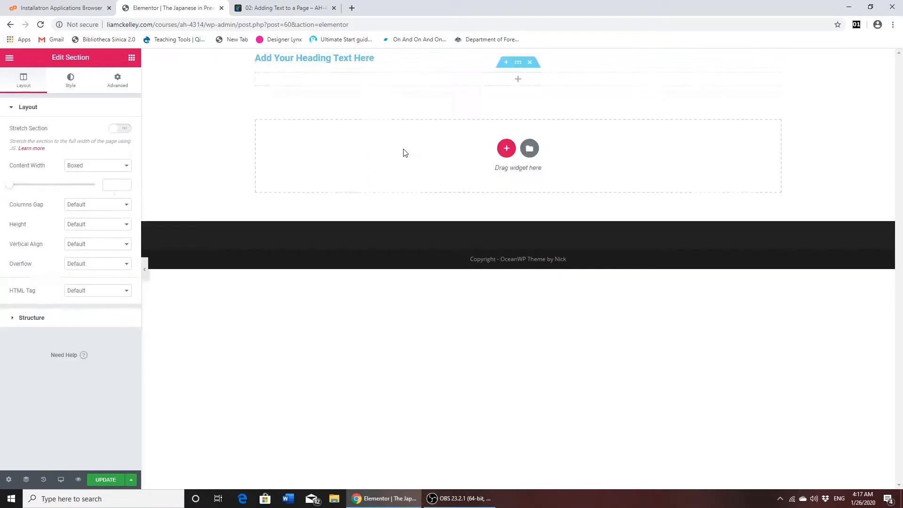
click(132, 59)
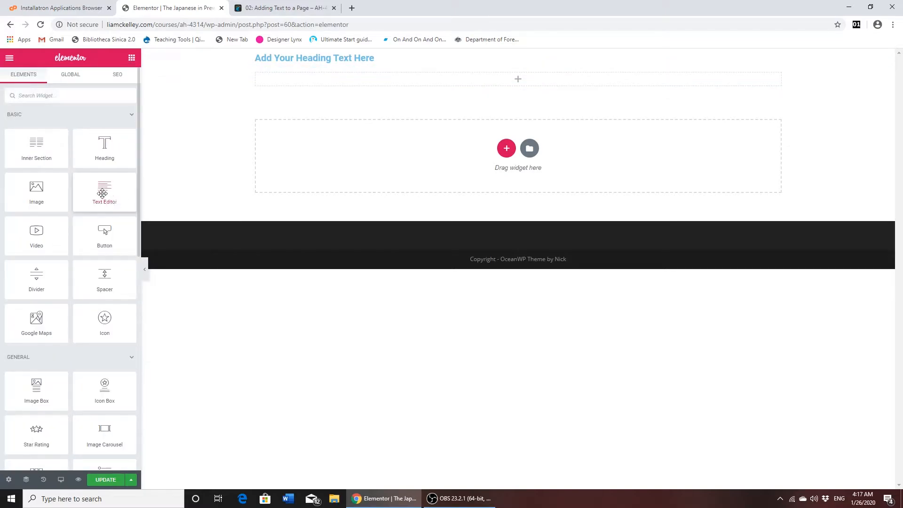
drag(102, 194, 299, 75)
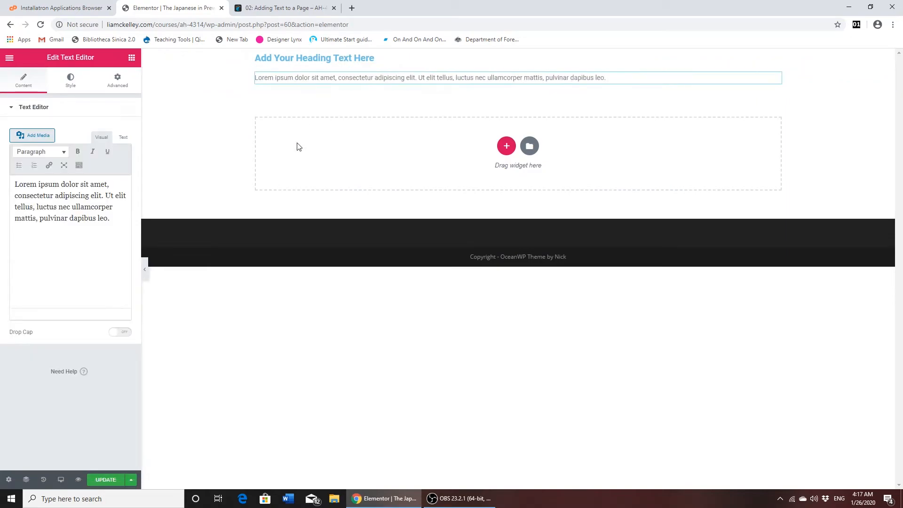
- Replace the heading's placeholder title with "The Japanese in Prewar Southeast Asia"
click(299, 58)
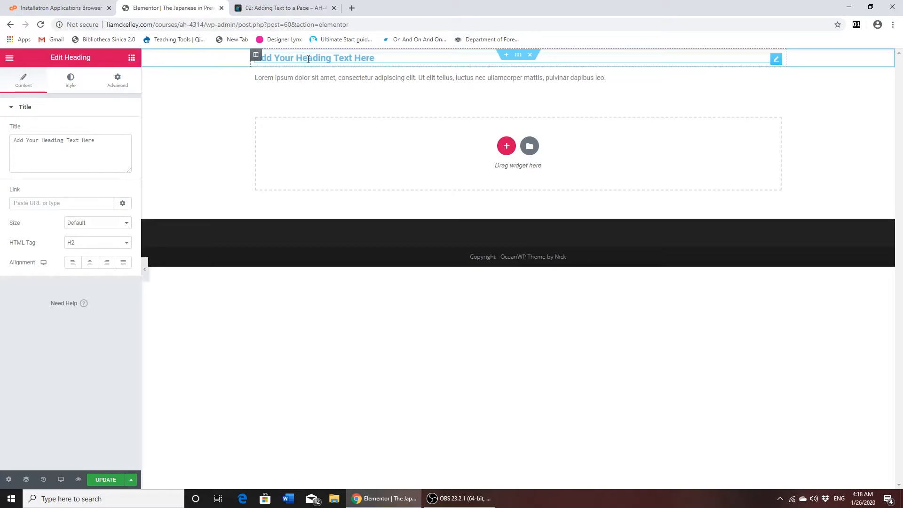
click(132, 60)
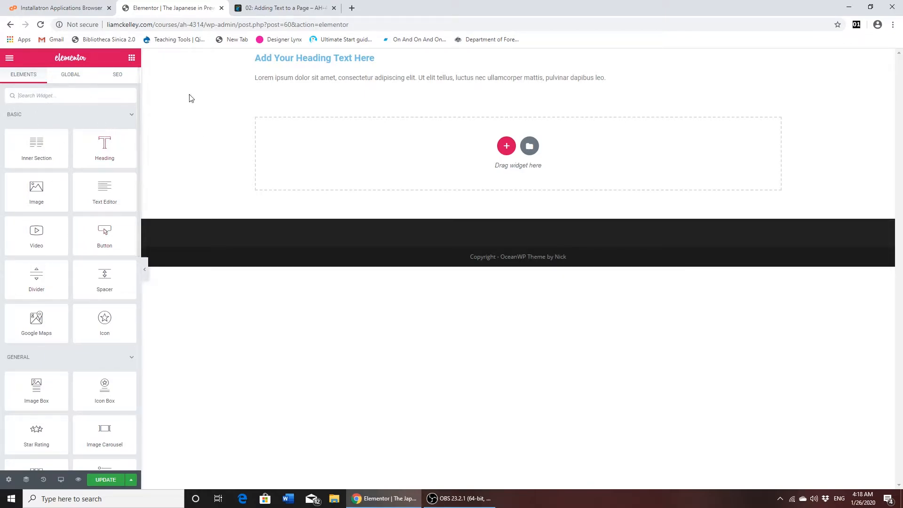
click(319, 59)
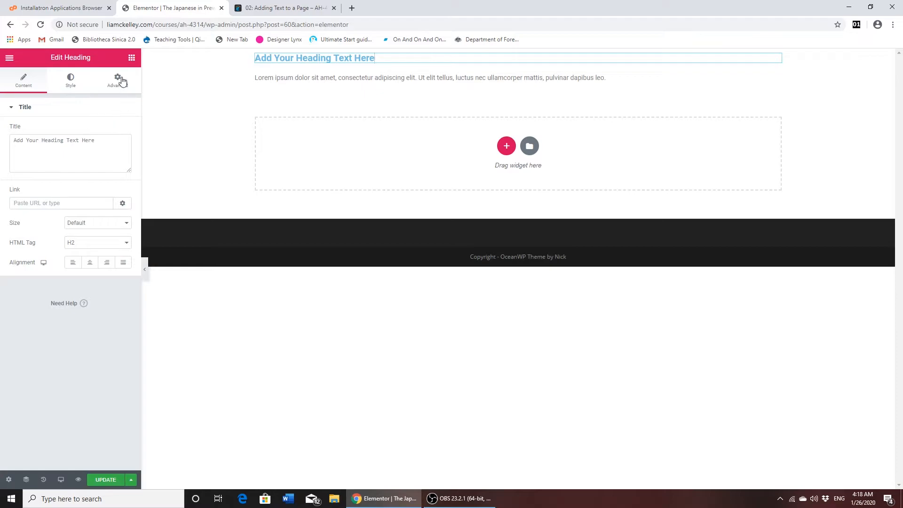
click(391, 62)
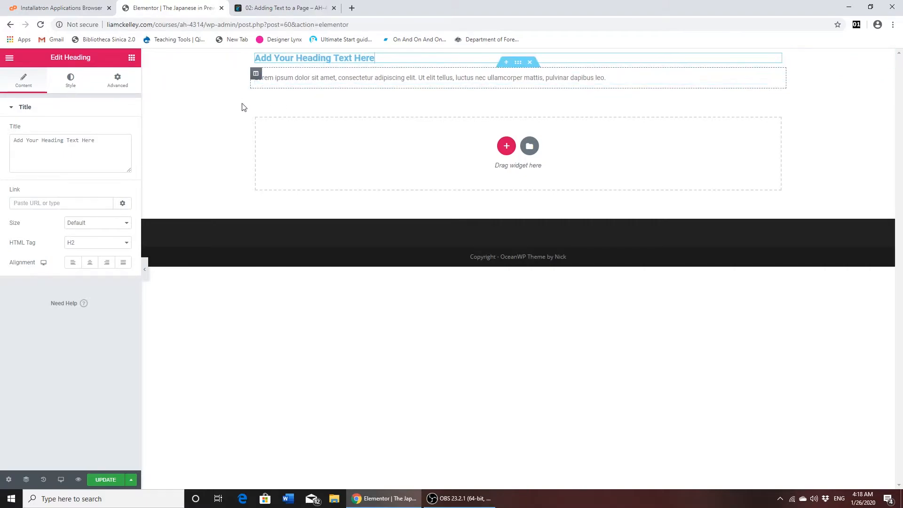
click(26, 141)
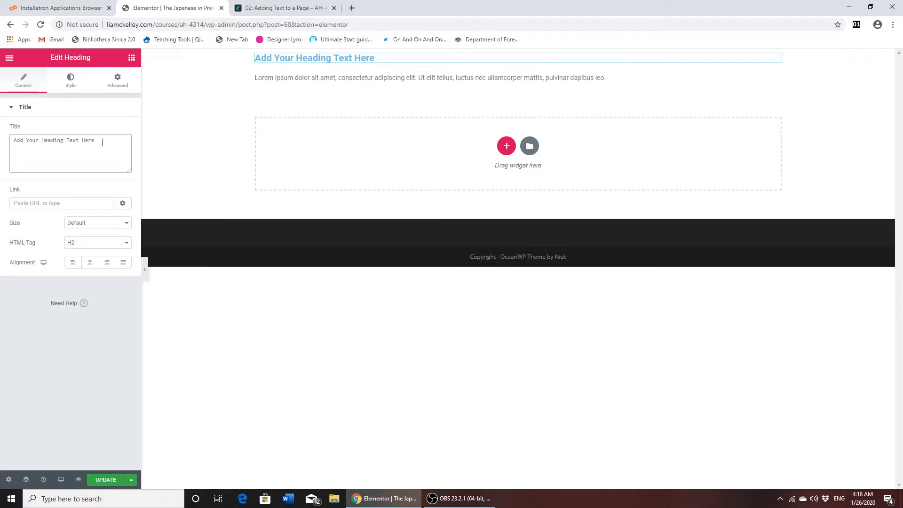
drag(104, 141, 2, 153)
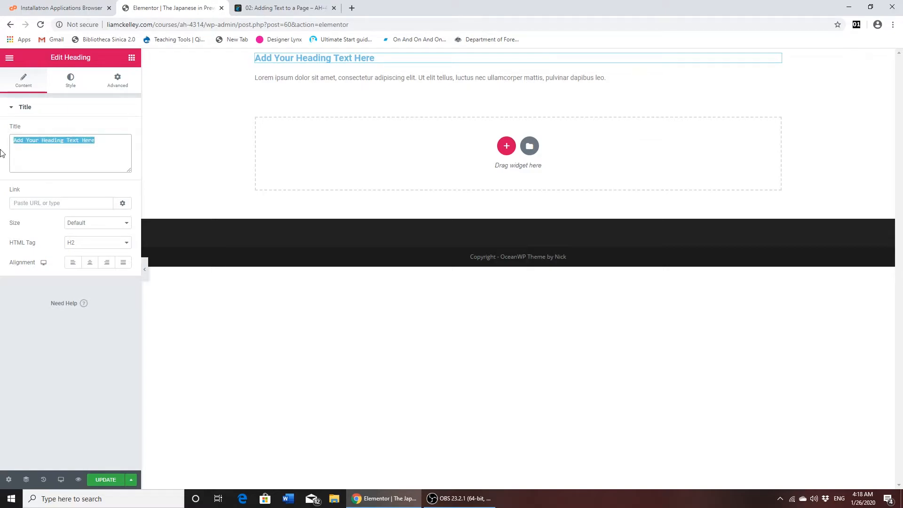
key(BackSpace)
text(The Japanese in Prewar Southeast Asia)
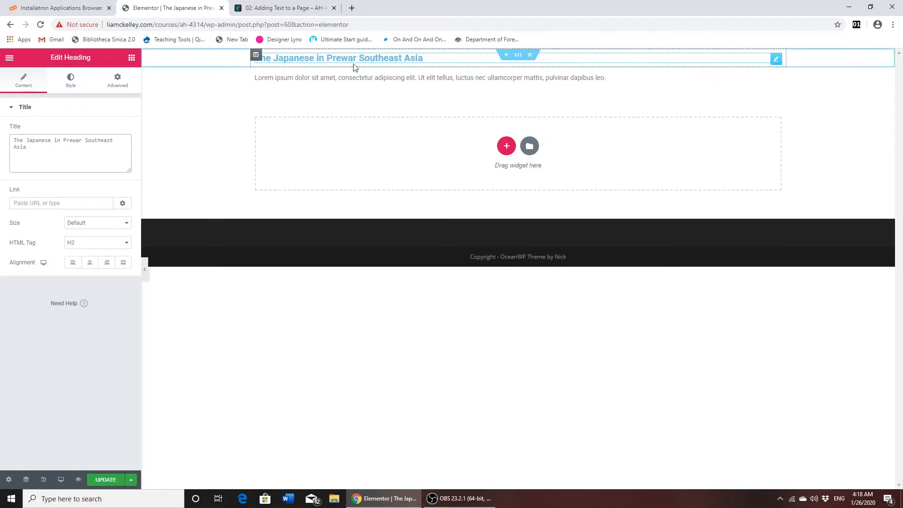
- Append "Southe" to the heading directly on the page and delete the added letters
drag(361, 58, 463, 59)
click(465, 58)
text(Southe)
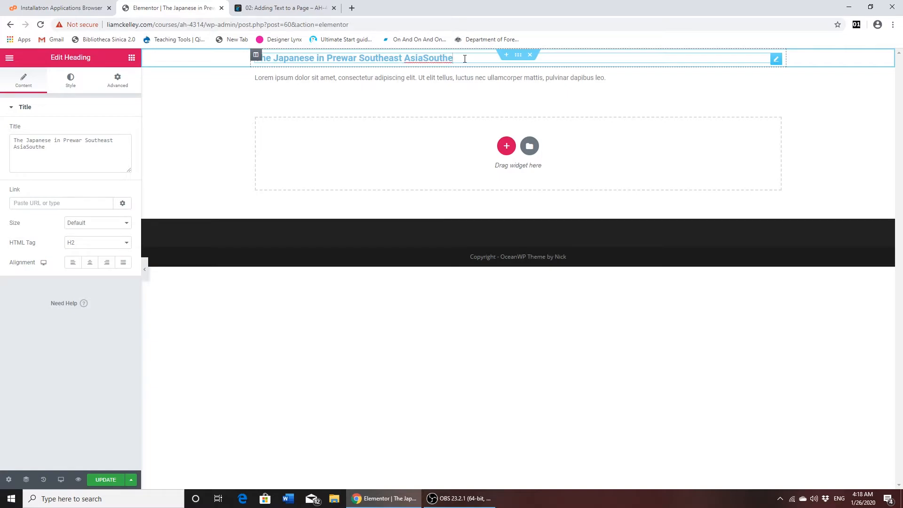
key(BackSpace)
key(BackSpace)
key(BackSpace)
key(BackSpace)
key(BackSpace)
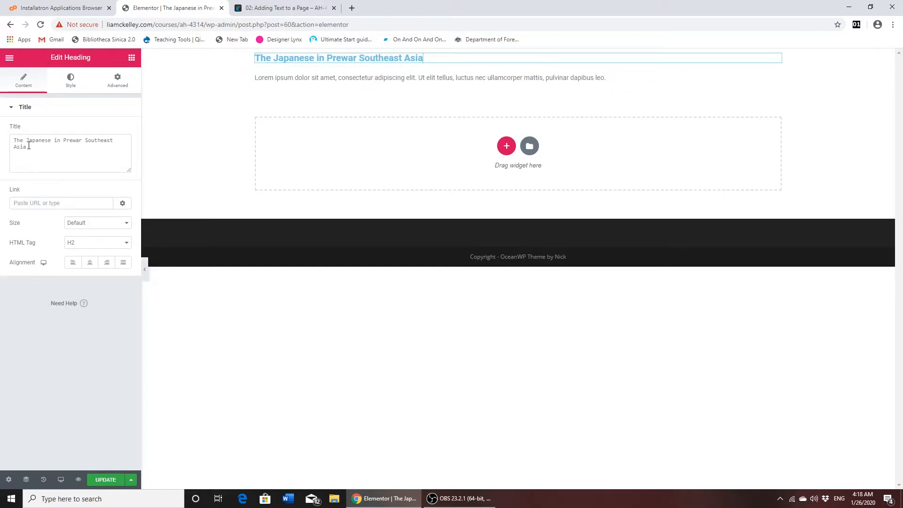
click(25, 145)
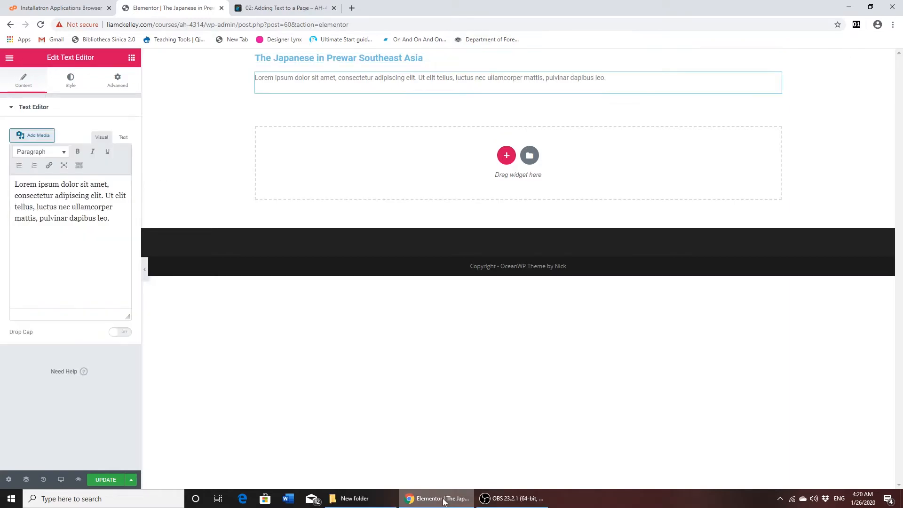
click(284, 80)
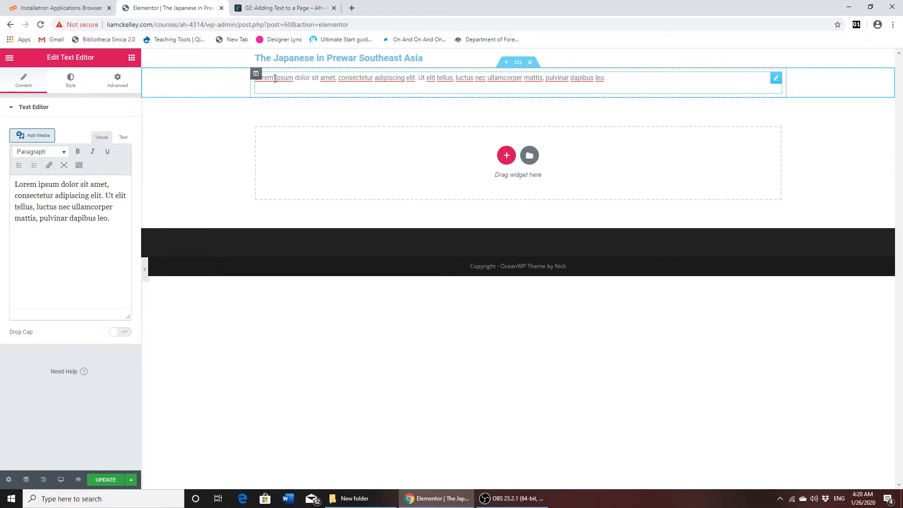
triple_click(287, 77)
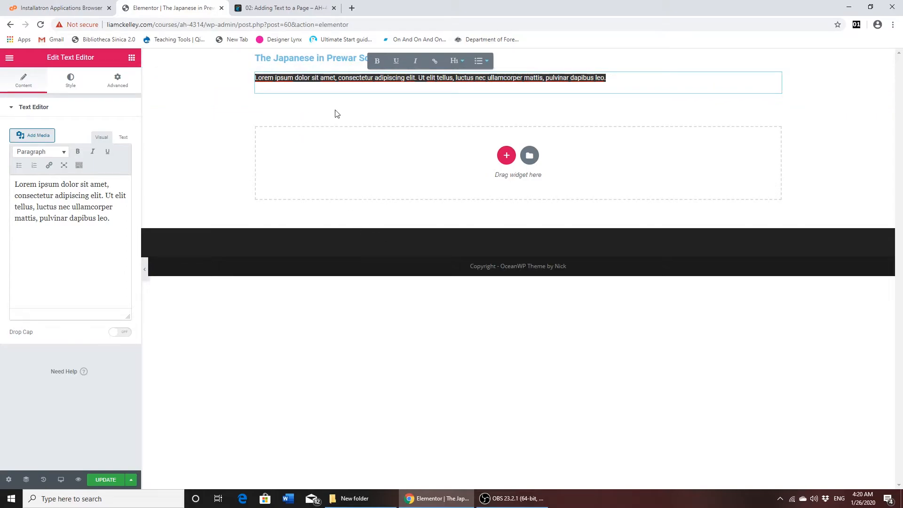
triple_click(68, 207)
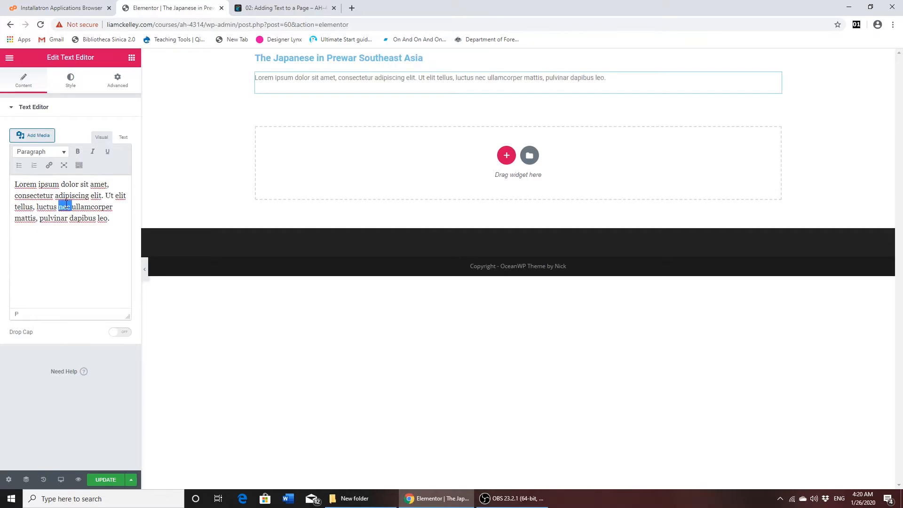
click(66, 206)
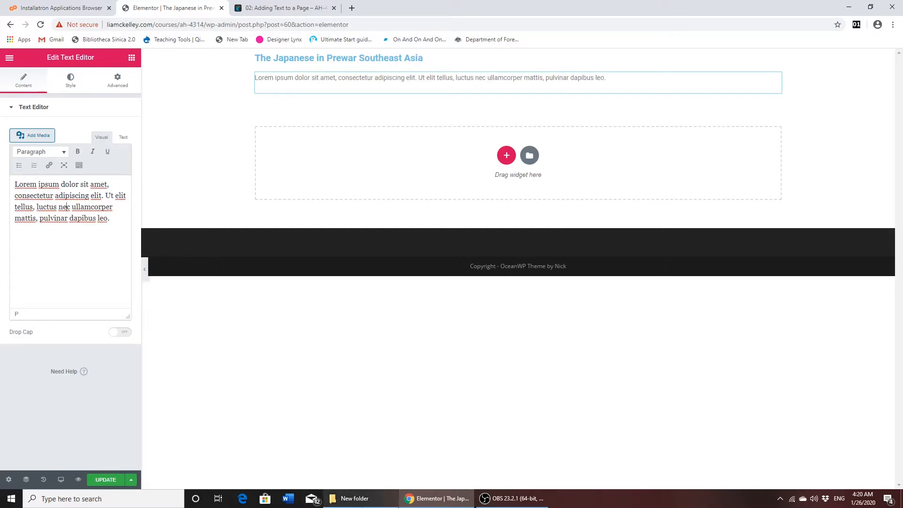
- Switch to the File Explorer window showing New folder and create a new text document in it
click(355, 498)
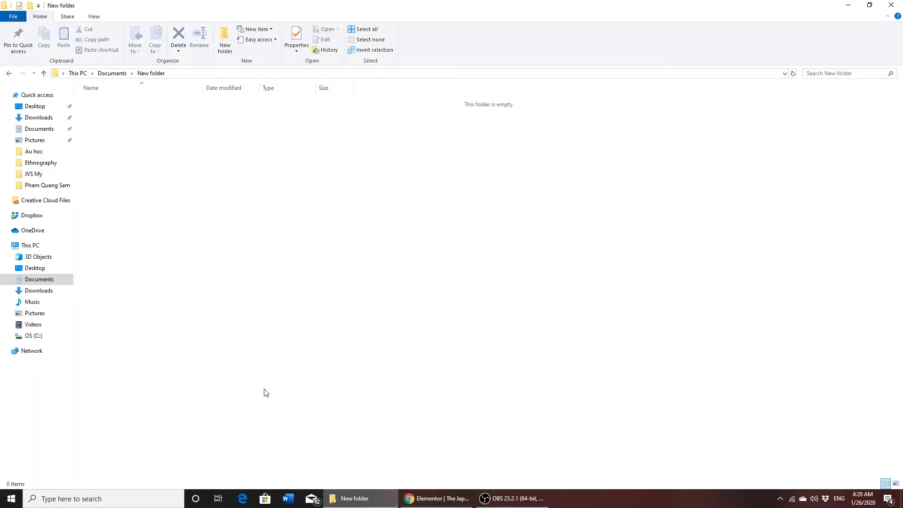
right_click(195, 191)
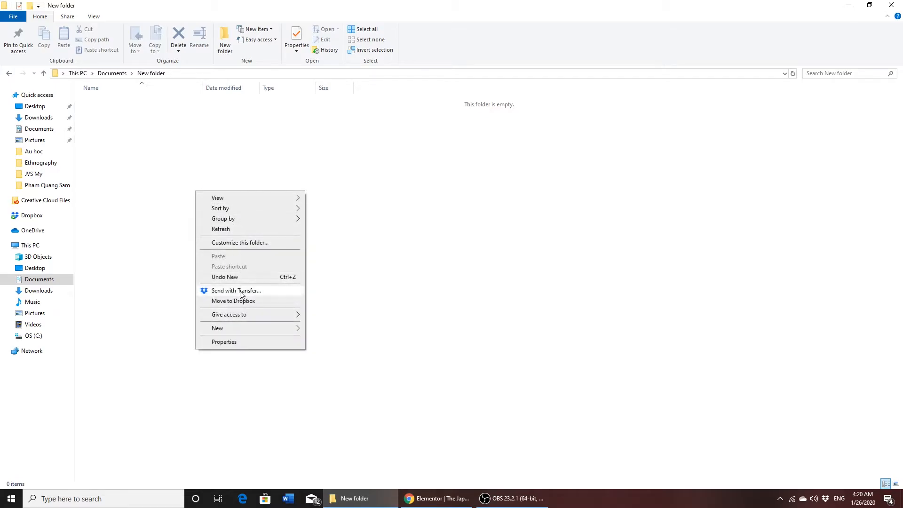
mouse_move(242, 332)
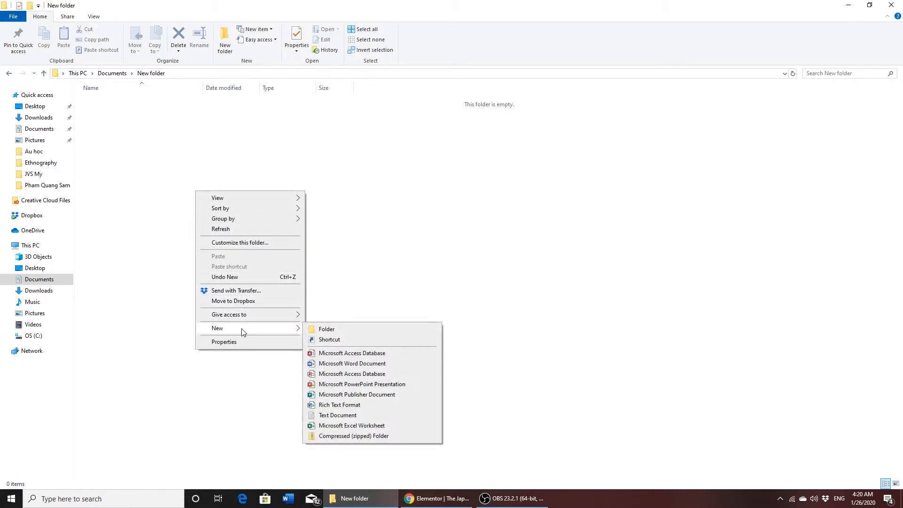
click(335, 420)
click(287, 324)
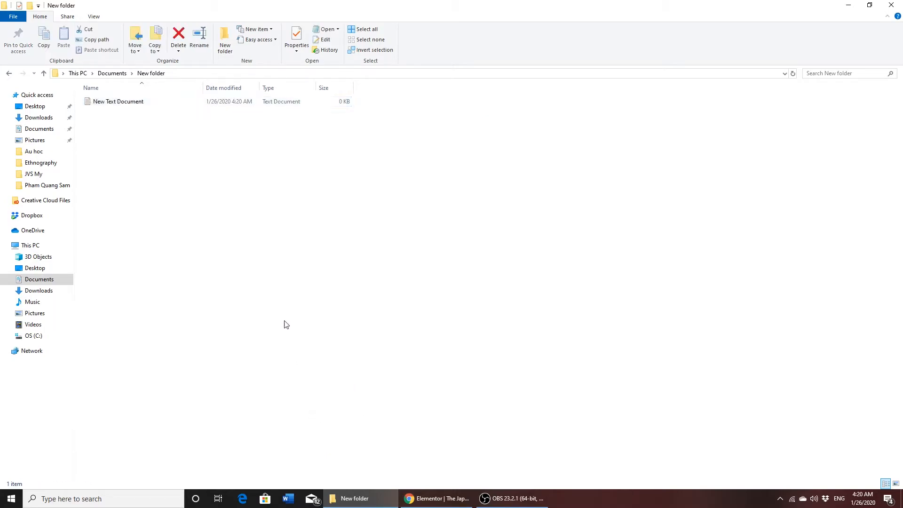
- Open New Text Document and write "This paper is about the Japanese in Southeast Asia." in it
double_click(90, 104)
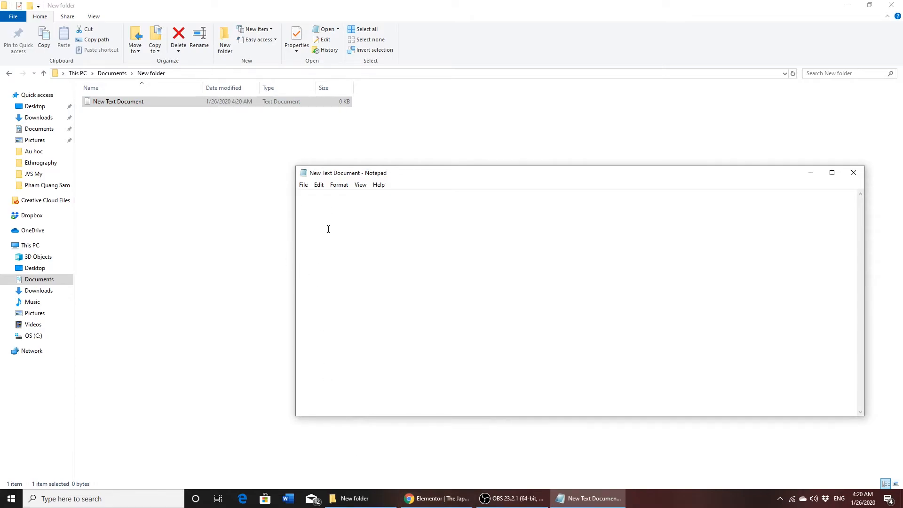
text(T)
key(BackSpace)
text(Ths)
key(BackSpace)
key(BackSpace)
text(is paper is about )
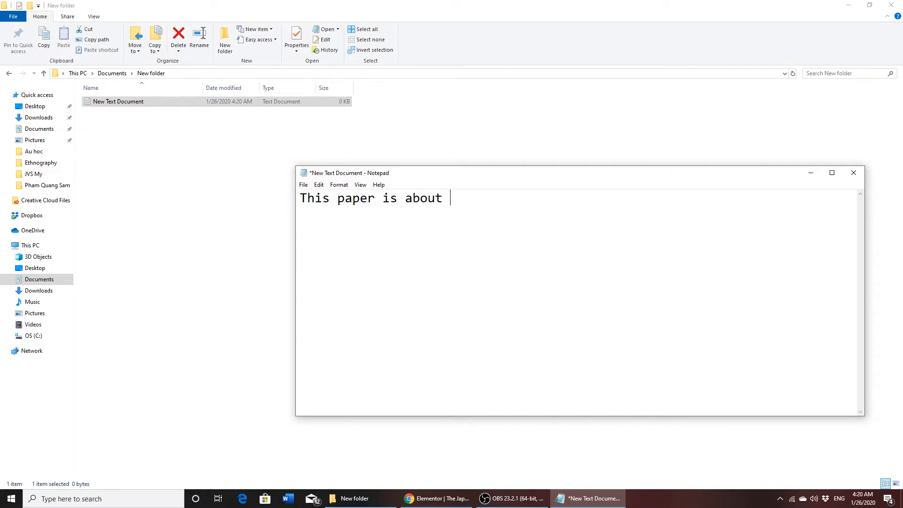
text(the Japaneseiin Southeasts)
key(BackSpace)
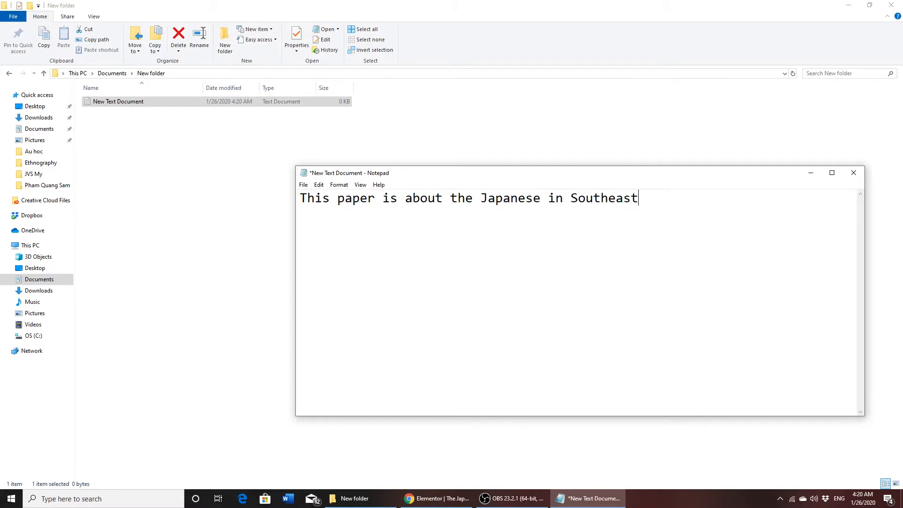
text(Asia)
- Copy the whole sentence, switch to the Elementor page in Chrome and replace the text editor's placeholder text with it
drag(689, 202, 245, 197)
key(ctrl+c)
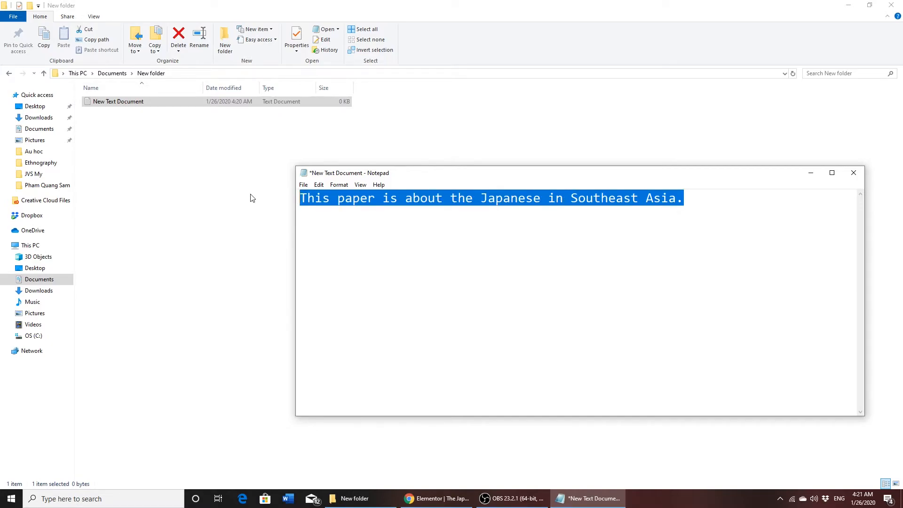
click(438, 499)
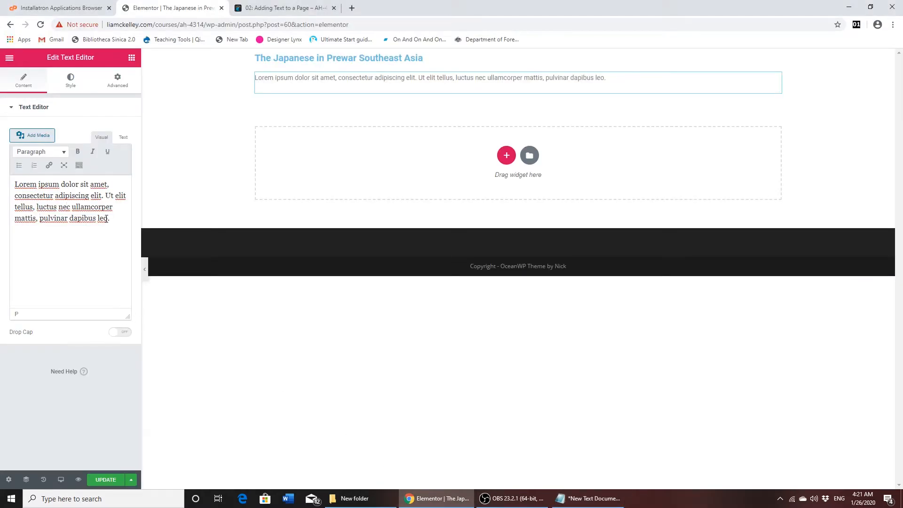
drag(106, 215, 5, 174)
key(BackSpace)
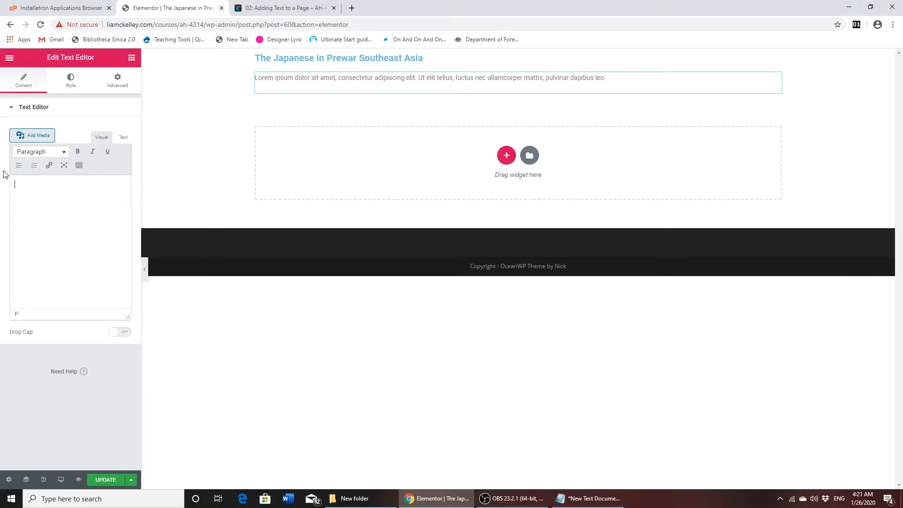
key(ctrl+v)
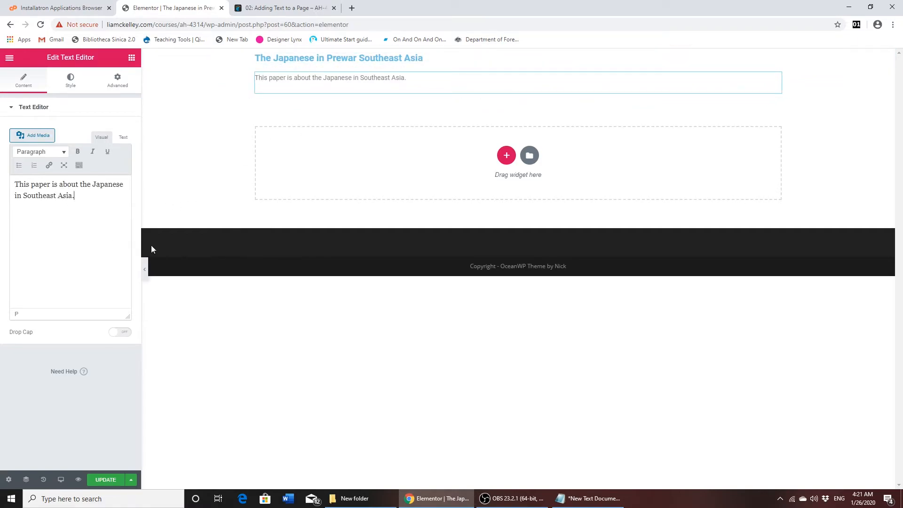
- Set the text color of the body text widget to black (#000000)
double_click(297, 79)
click(325, 80)
click(71, 83)
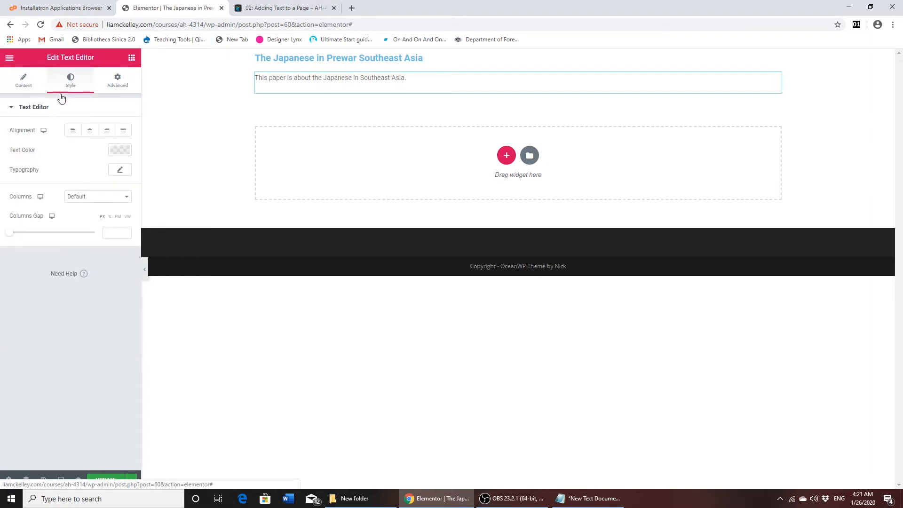
click(120, 151)
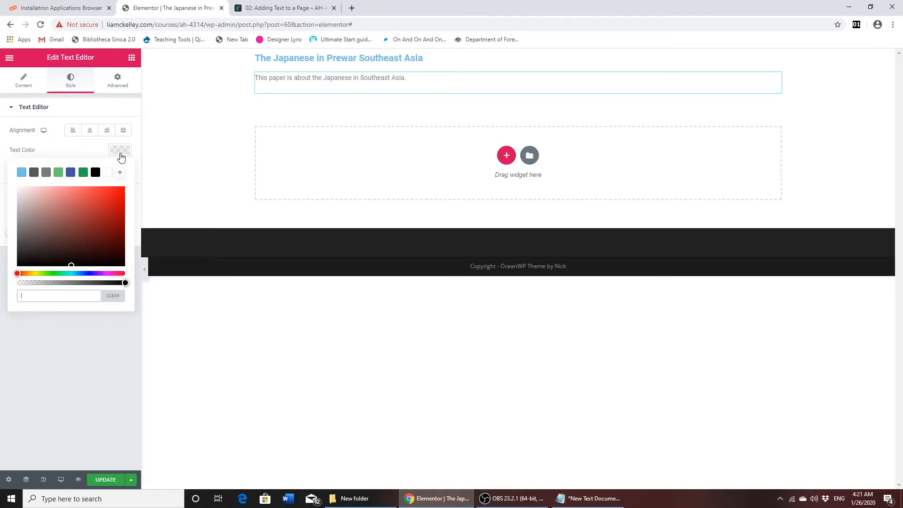
click(95, 173)
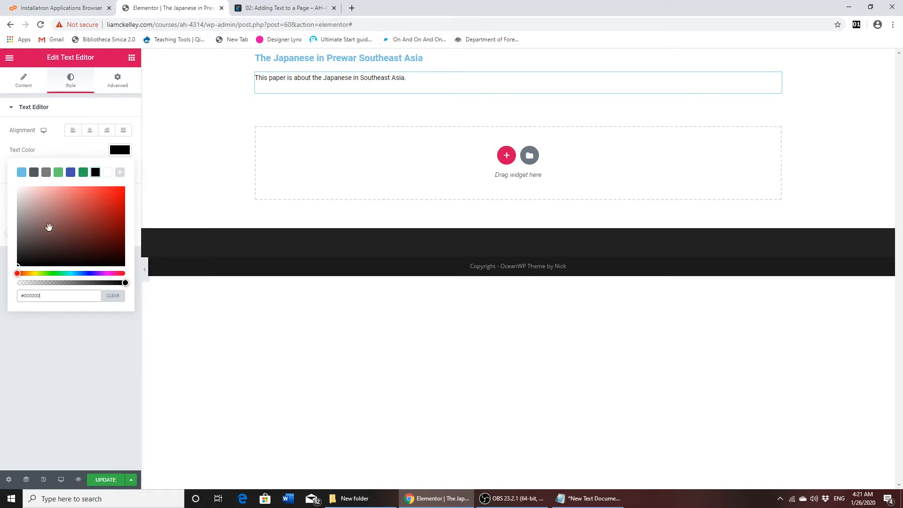
click(120, 151)
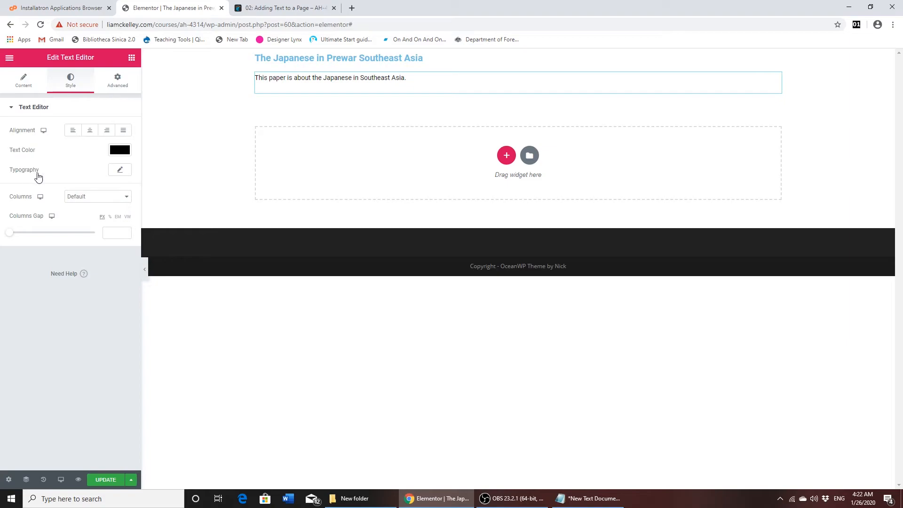
- Set the body text's typography size to 21 px
click(118, 172)
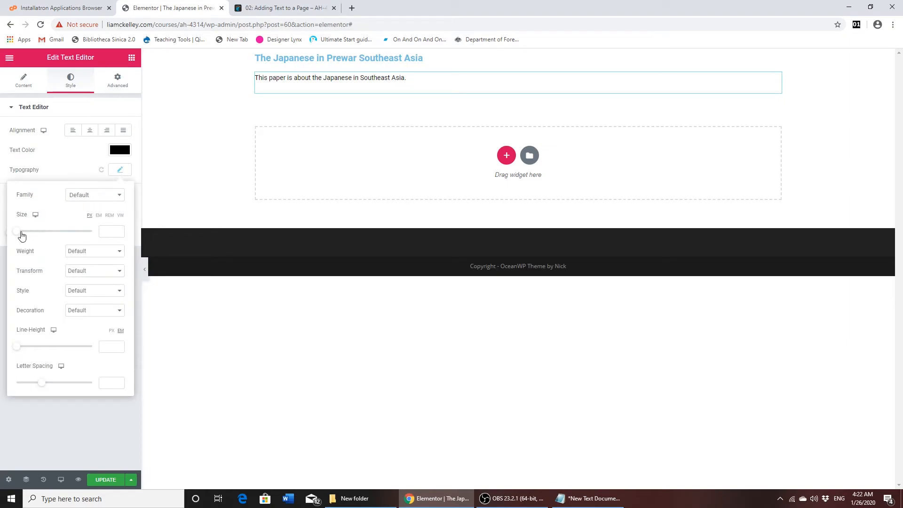
click(109, 233)
text(21)
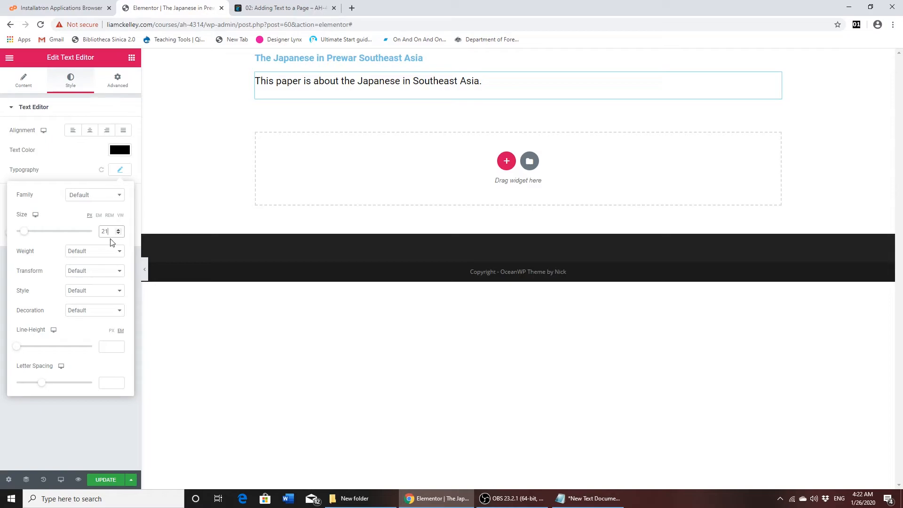
click(115, 173)
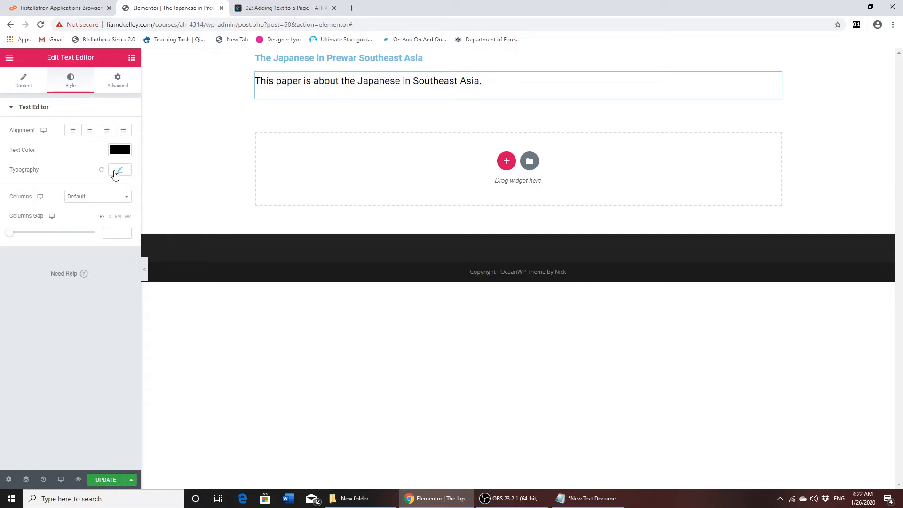
- Set the heading's text color to black (#000000) and select the body text widget
click(294, 59)
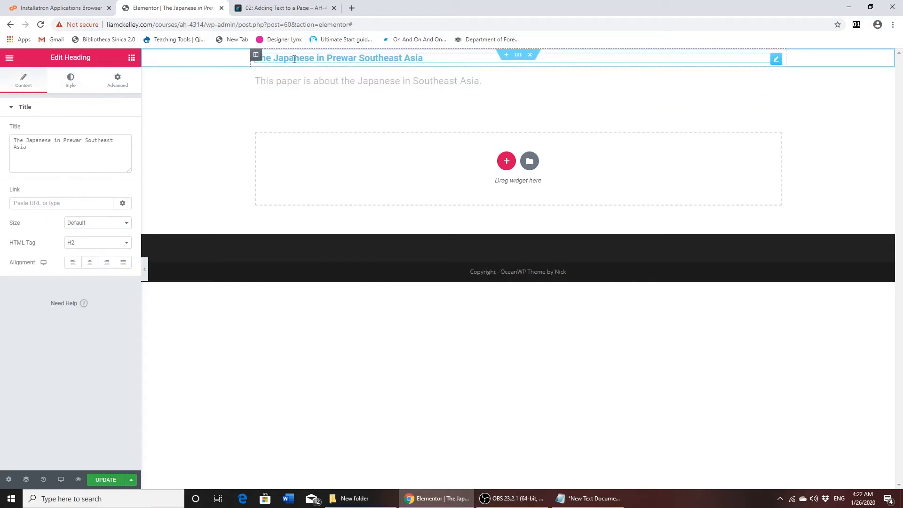
click(69, 84)
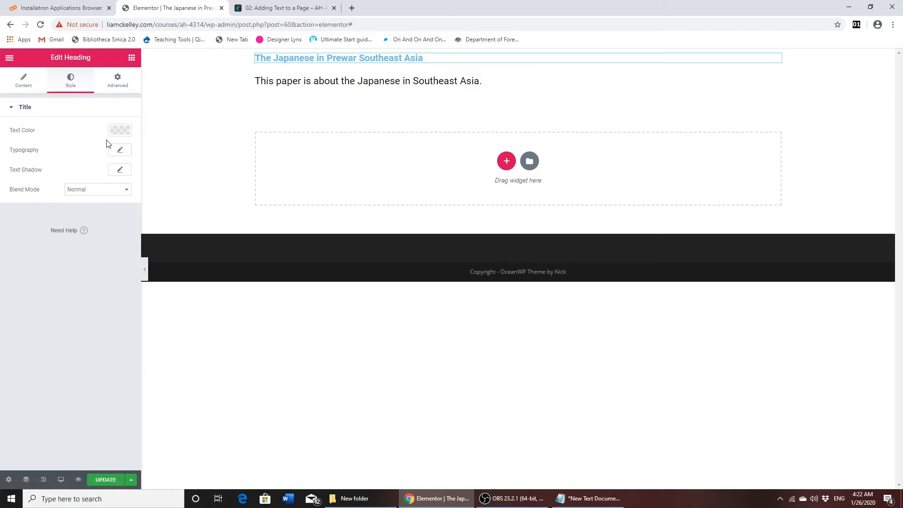
click(120, 130)
click(95, 153)
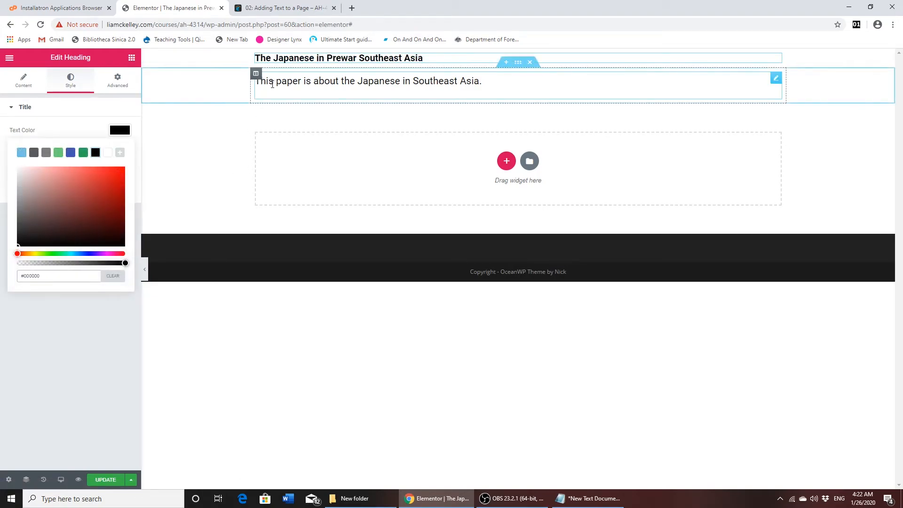
click(299, 82)
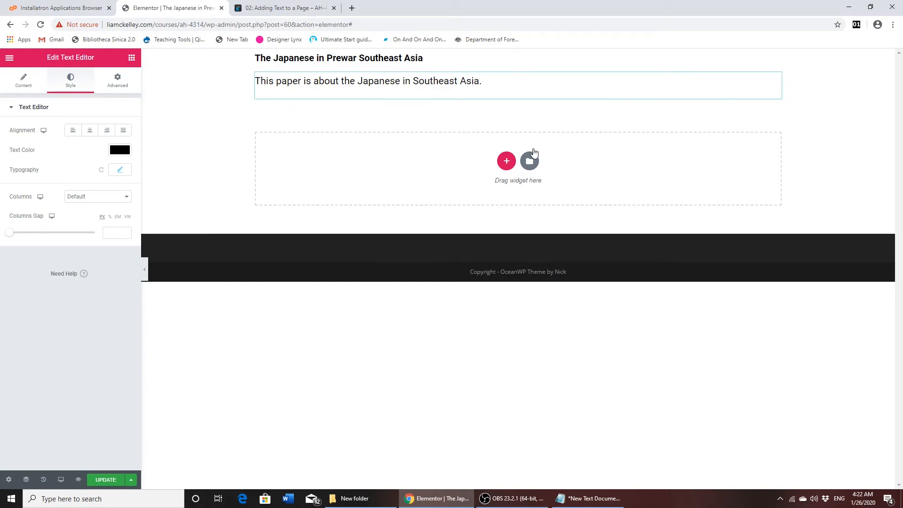
- Add a single-column section with a Text Editor widget below the body text, view its style settings, and delete the section
click(506, 161)
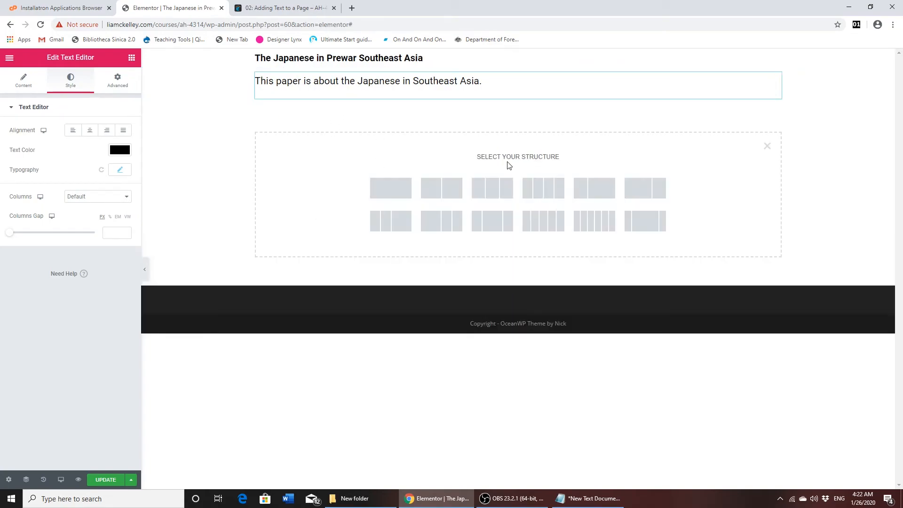
click(396, 199)
click(353, 200)
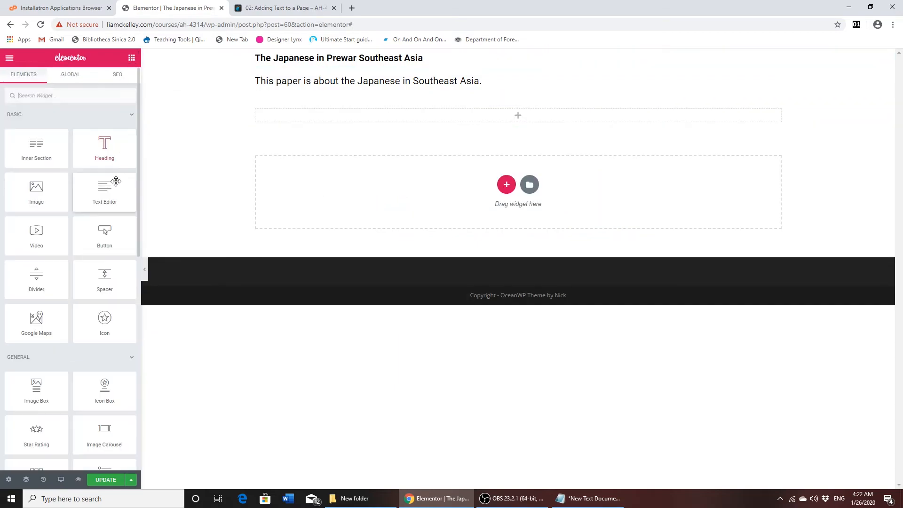
drag(103, 198, 267, 127)
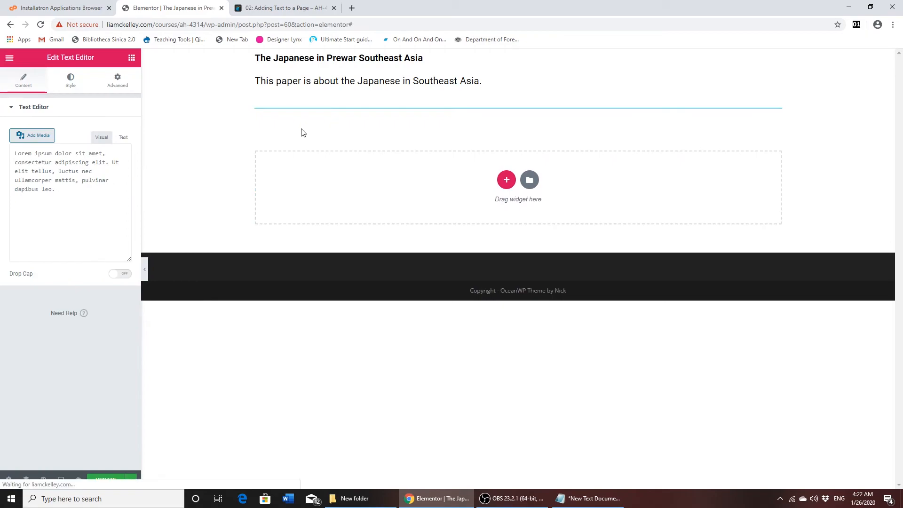
click(72, 80)
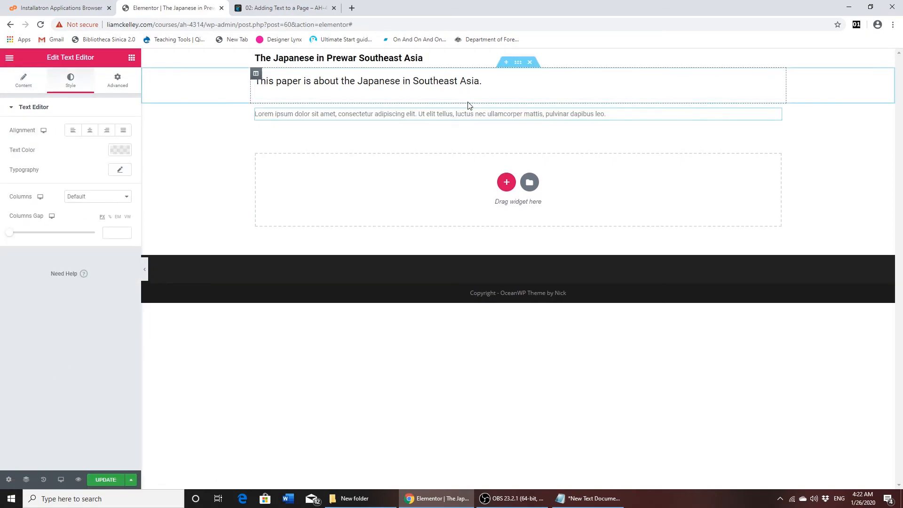
click(530, 100)
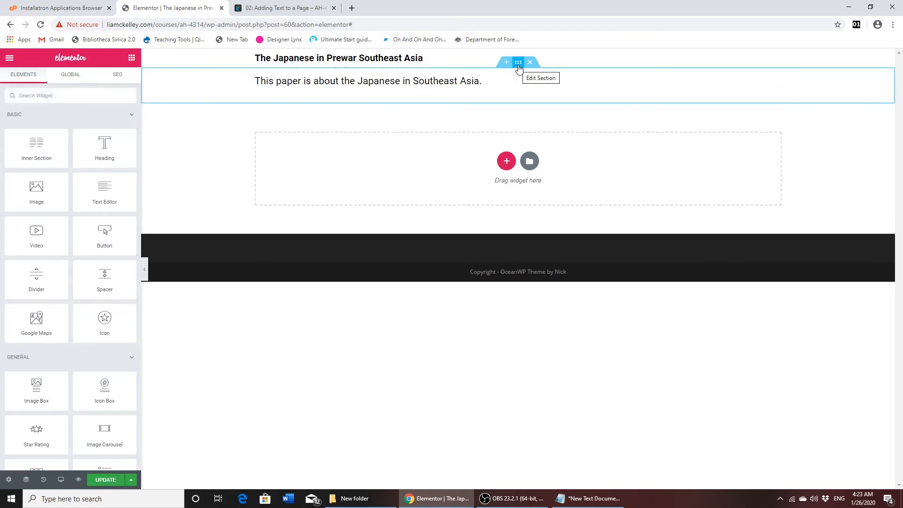
- Duplicate the section that contains the styled body text
right_click(518, 67)
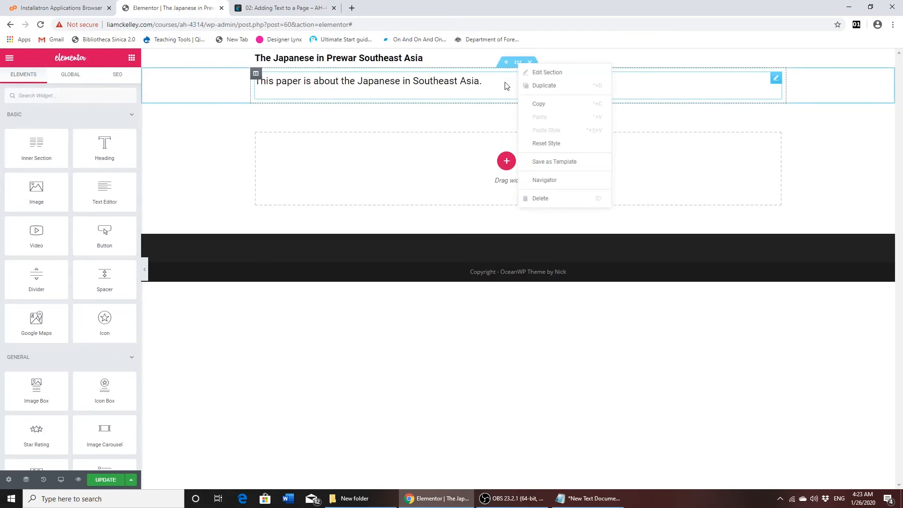
click(518, 70)
right_click(516, 65)
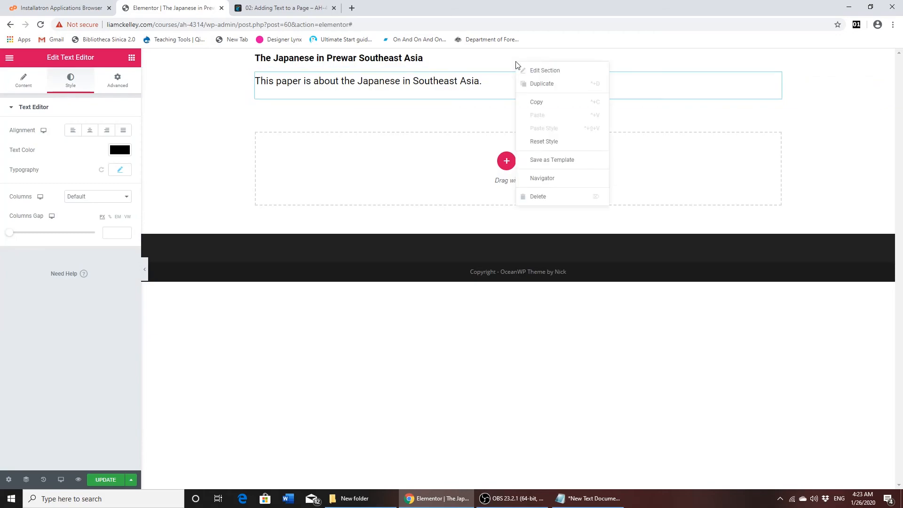
click(532, 84)
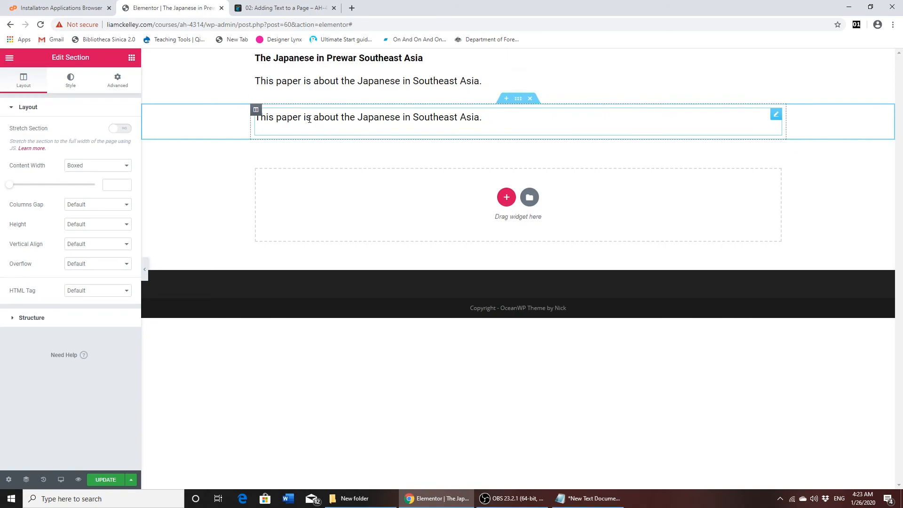
- Replace the text in the duplicated section's text editor with "Assignment #4"
click(345, 121)
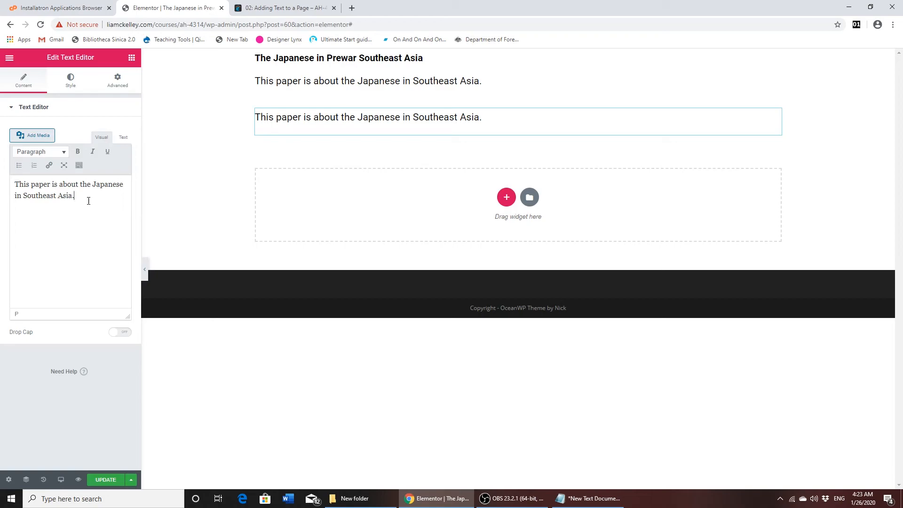
drag(90, 201, 1, 179)
key(BackSpace)
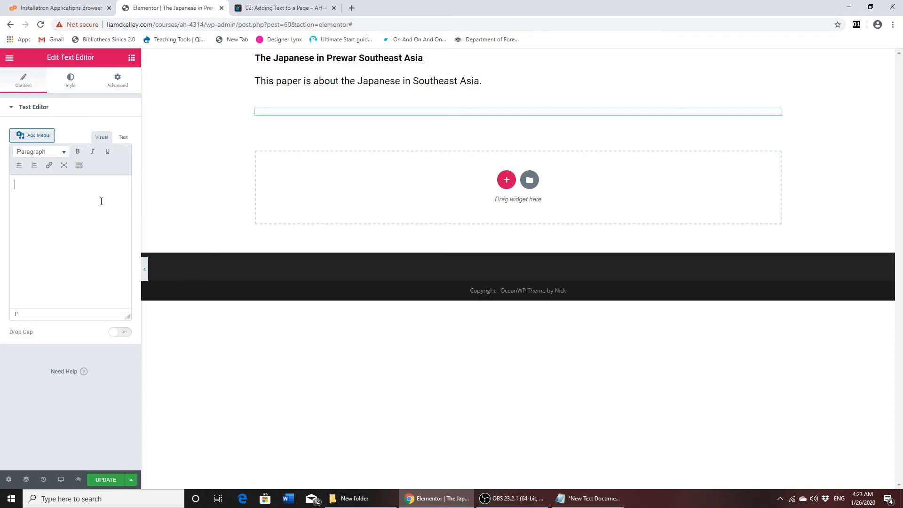
text(Assignment)
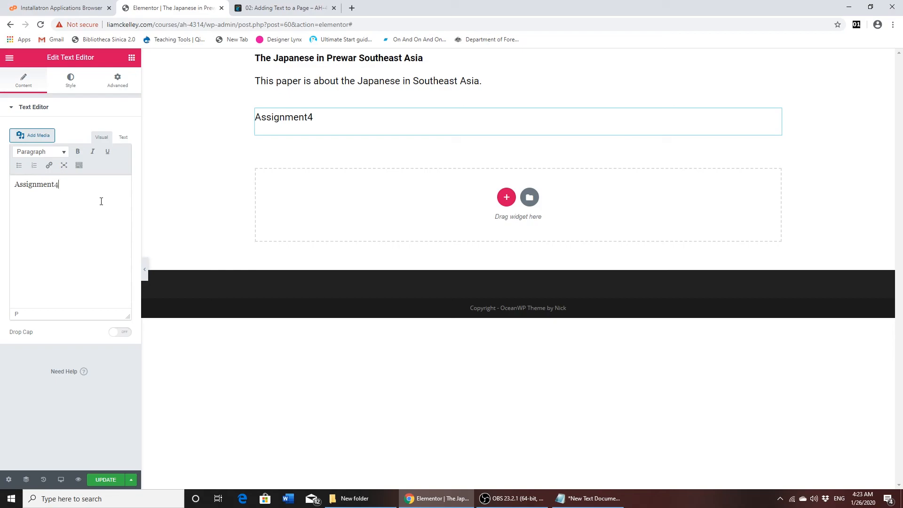
text(#4)
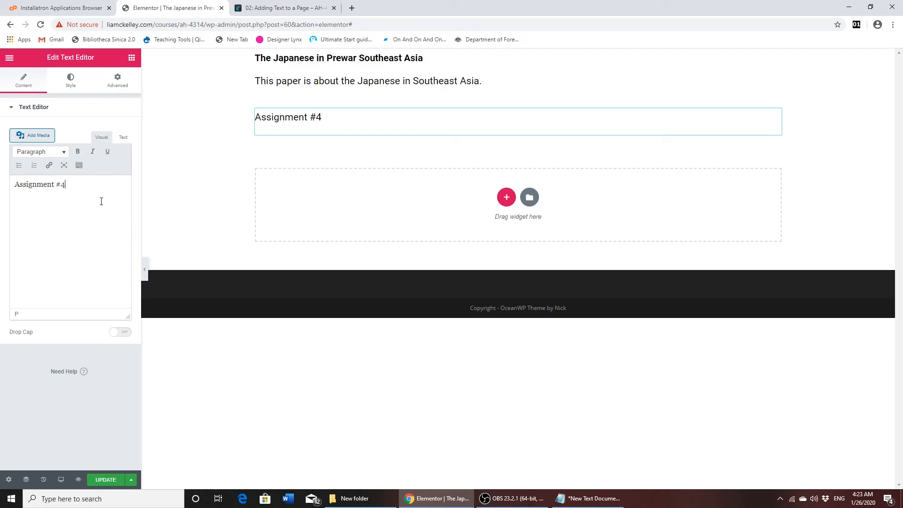